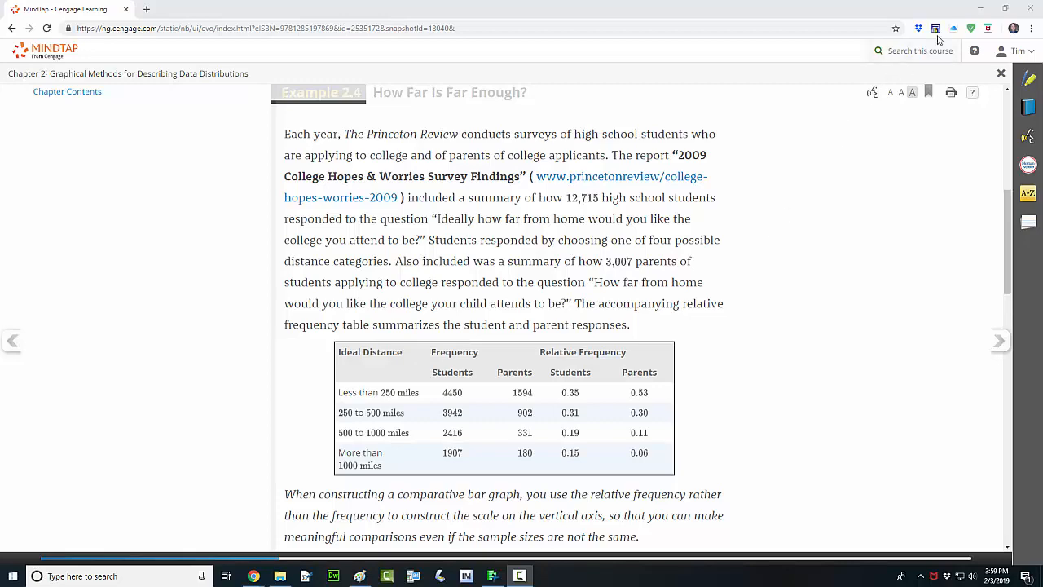
Switch to JMP, open the ex02-04 data table from the Examples folder, and enlarge its window to show all columns
click(981, 11)
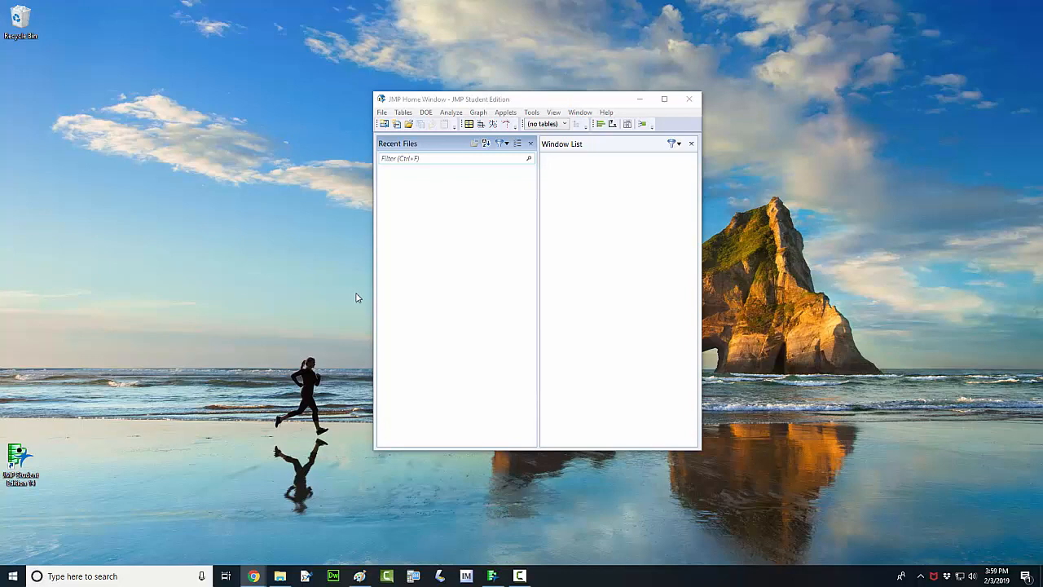
click(381, 112)
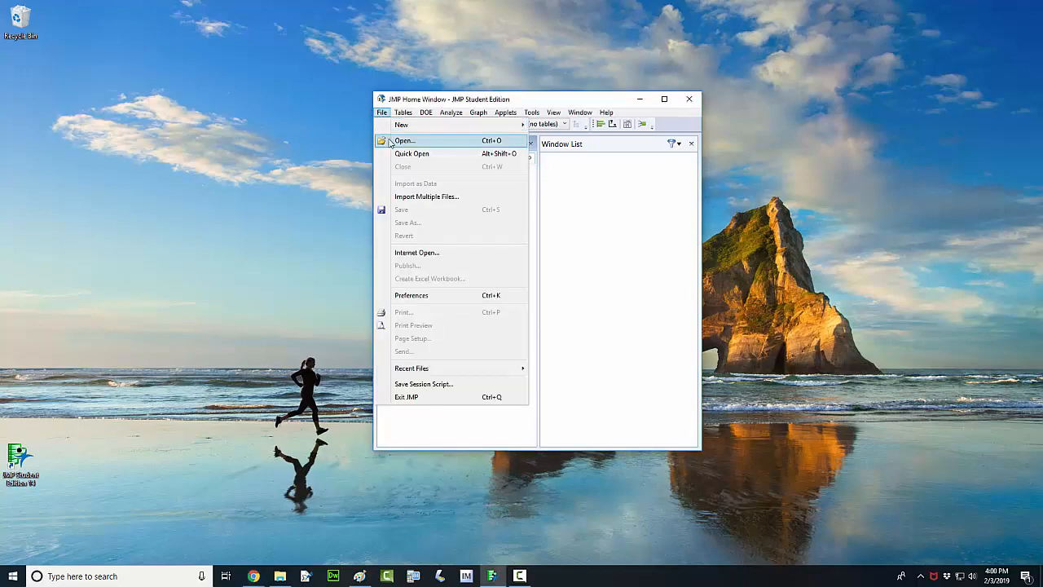
click(394, 144)
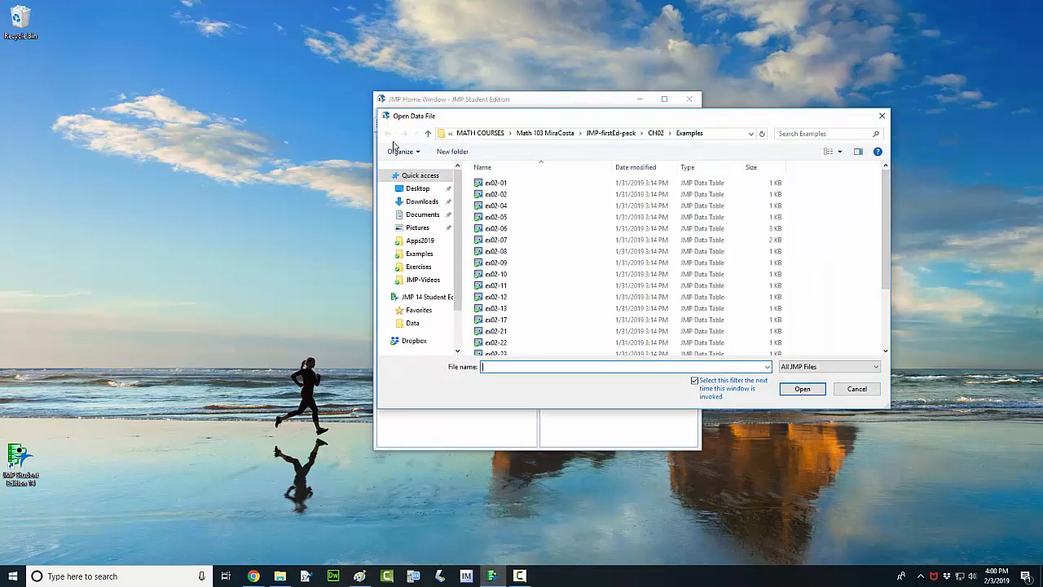
double_click(494, 210)
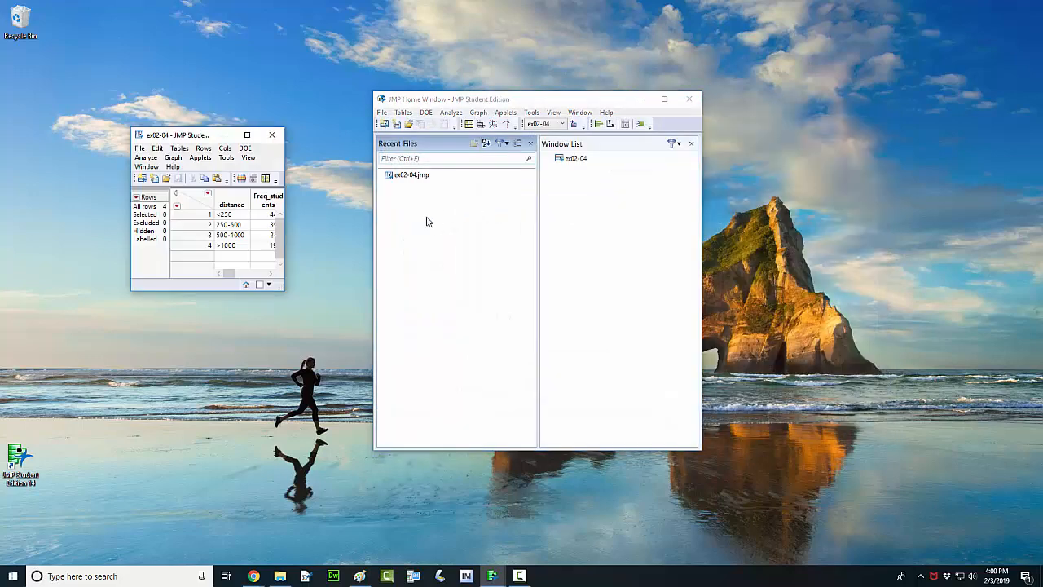
drag(284, 289, 437, 302)
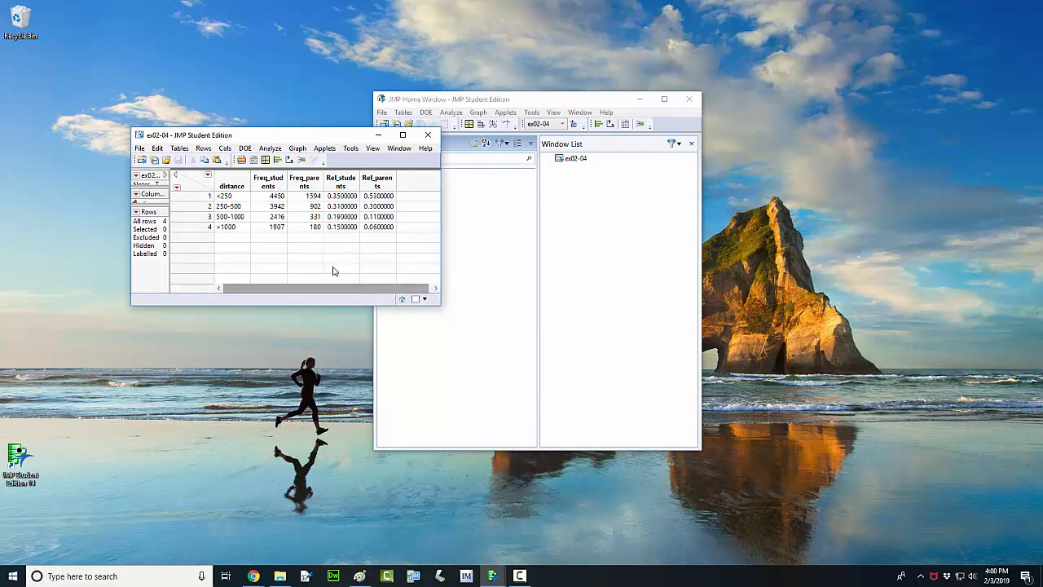
Launch Graph Builder for the ex02-04 table and reposition its window closer to the data table
click(298, 150)
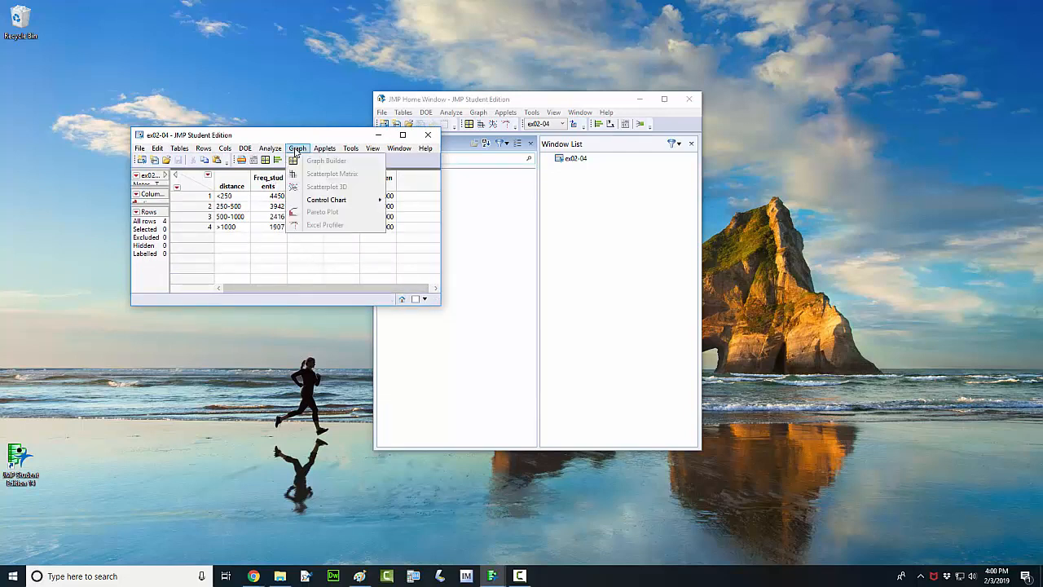
click(300, 160)
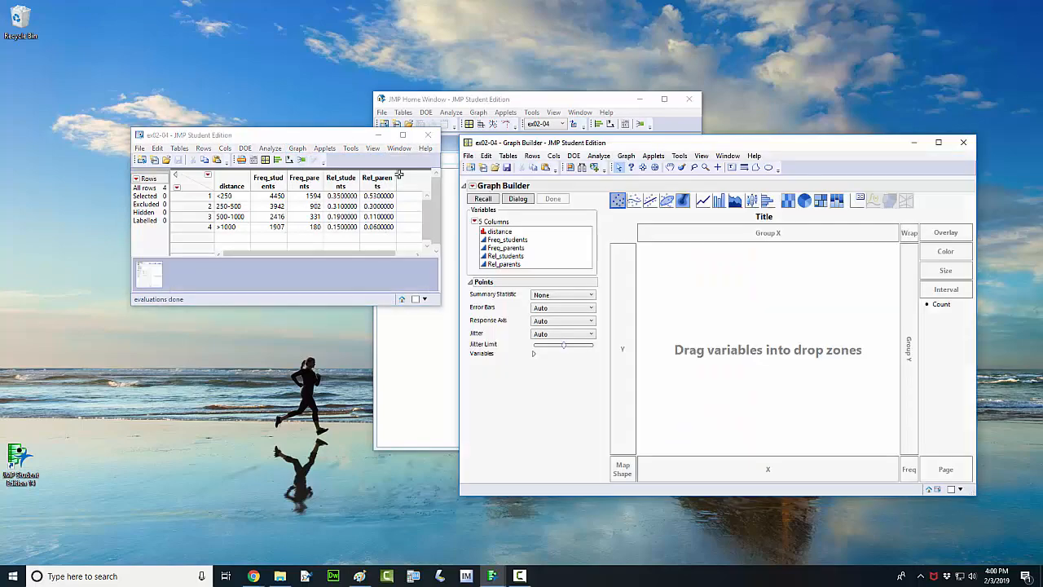
drag(491, 146, 377, 103)
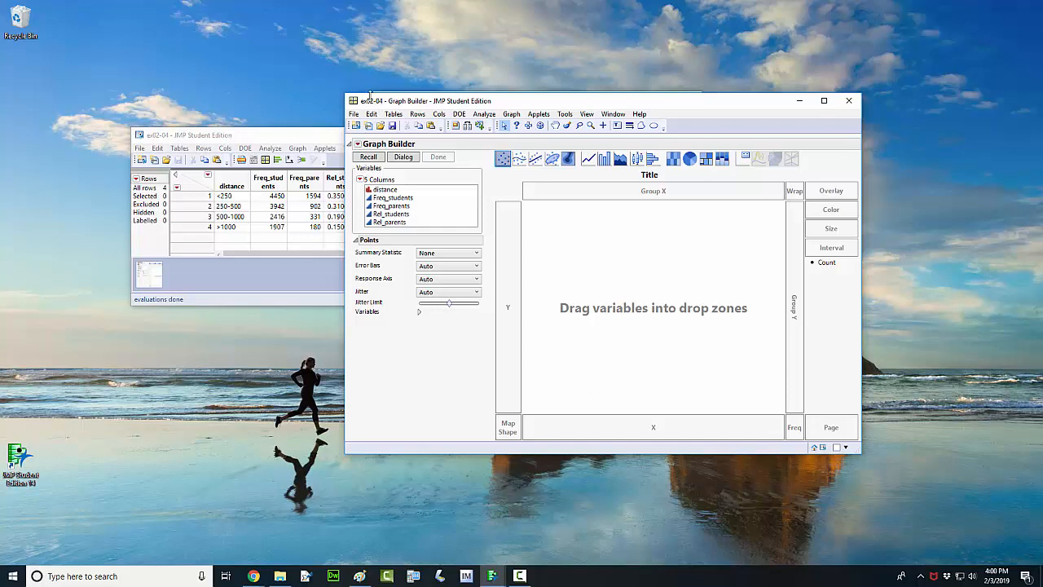
Plot Rel_students and Rel_parents together on the Y axis against distance on the X axis as a bar chart
click(403, 215)
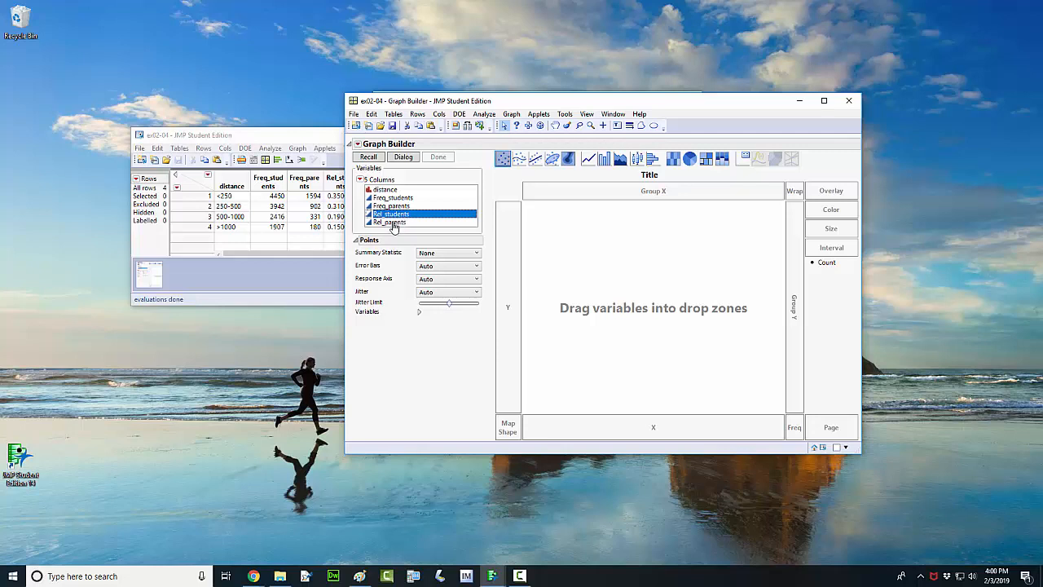
shift+click(393, 222)
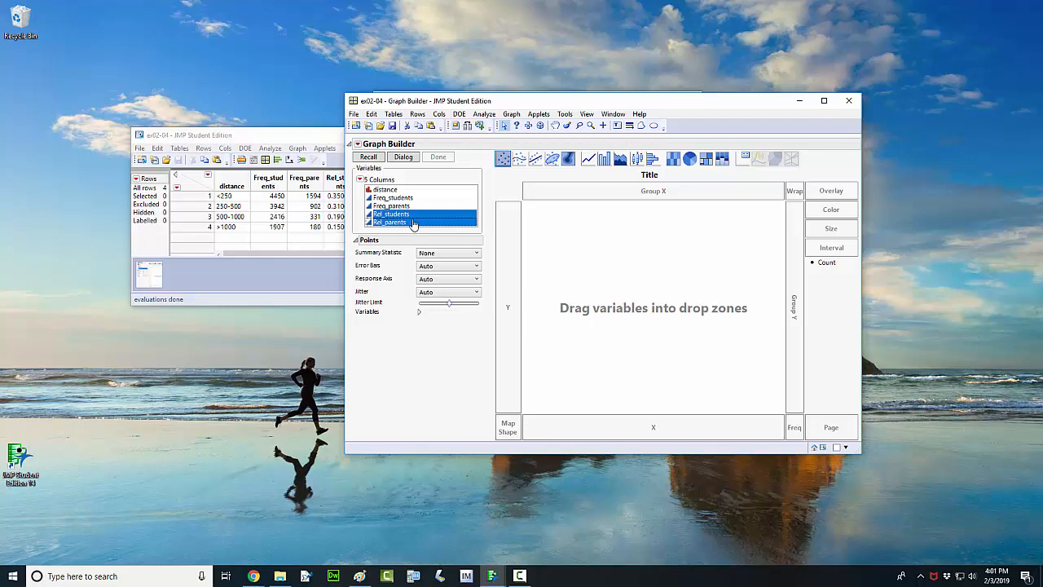
drag(416, 224, 507, 282)
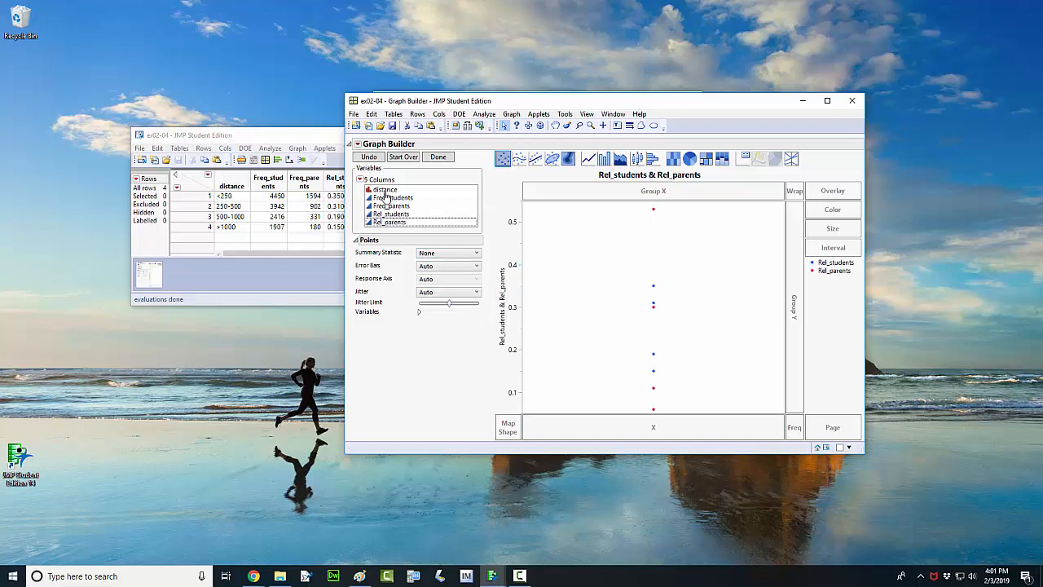
drag(384, 190, 595, 427)
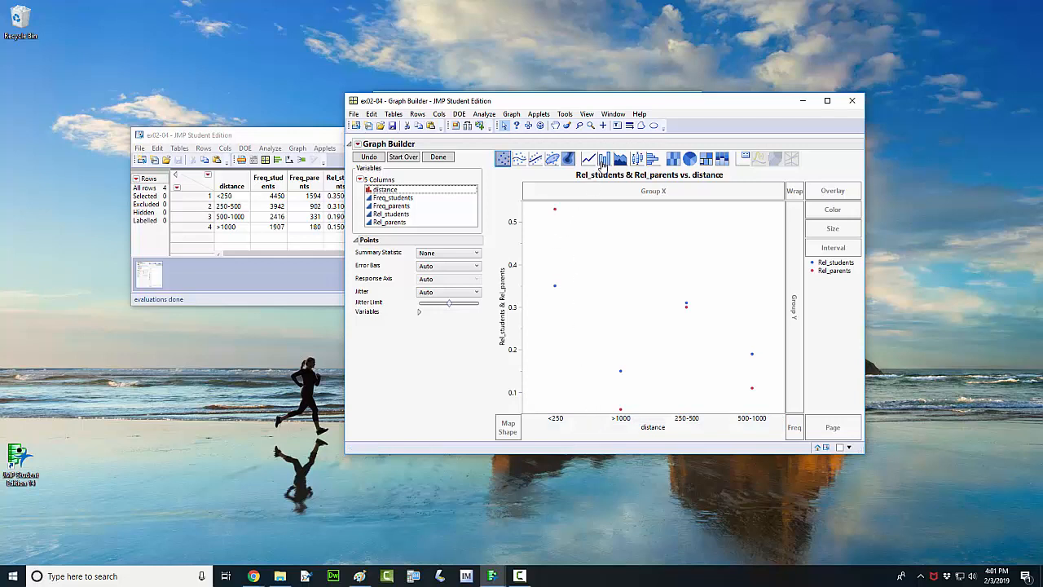
click(603, 160)
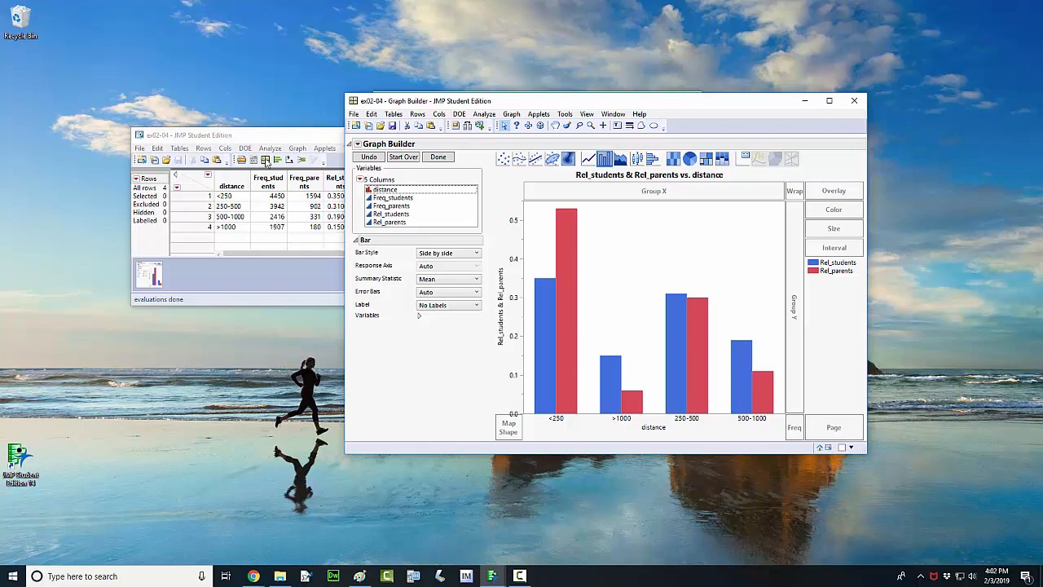
Add a Value Ordering property to the distance column with the order <250, 250-500, 500-1000, >1000
click(270, 139)
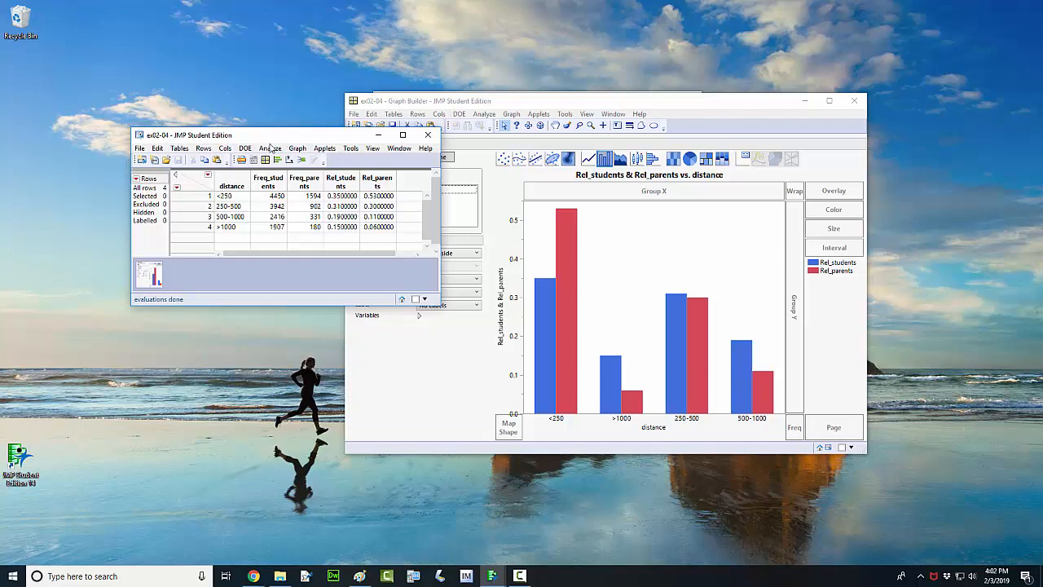
right_click(229, 176)
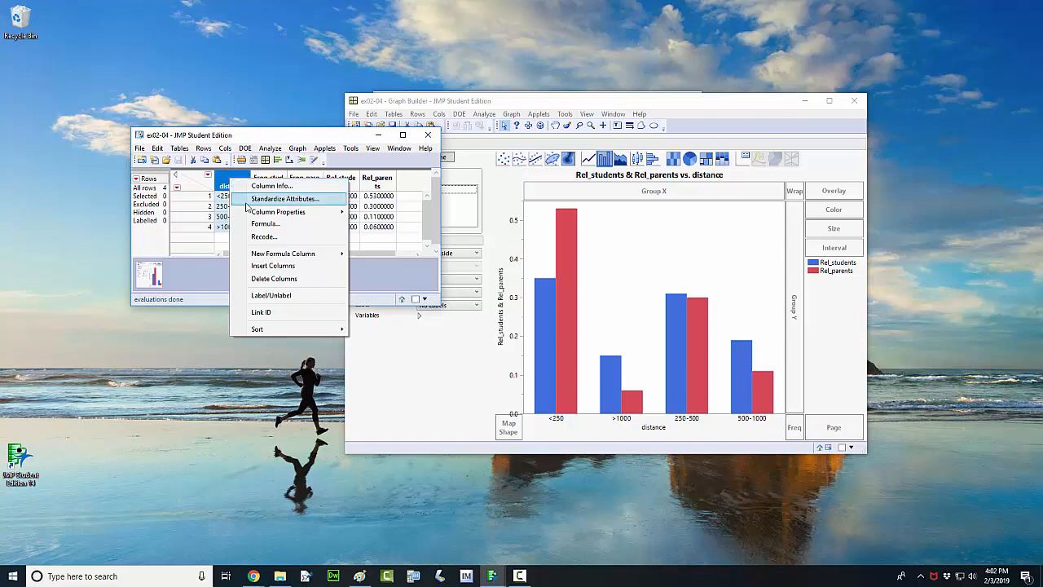
mouse_move(243, 213)
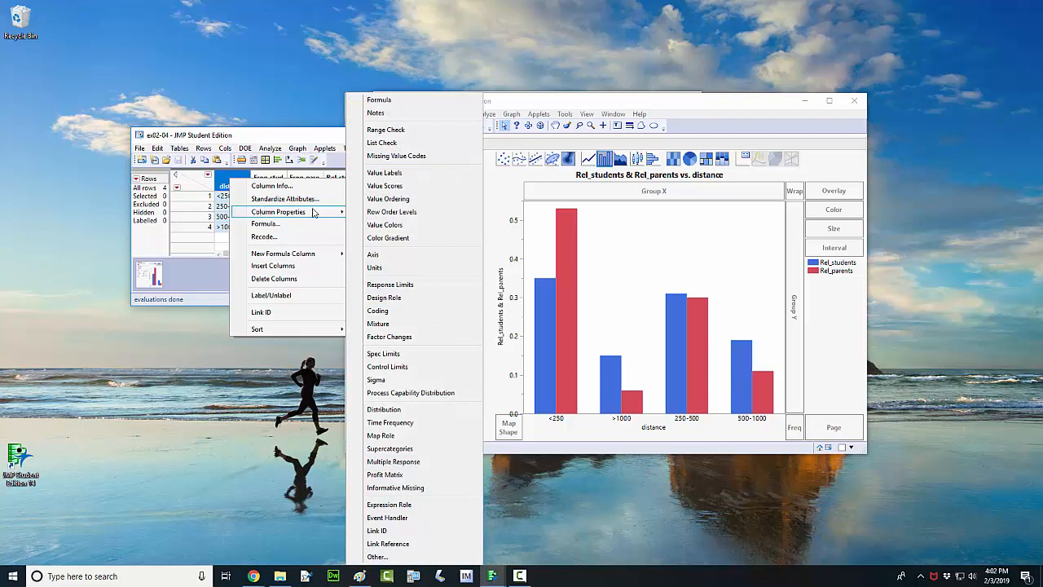
click(423, 201)
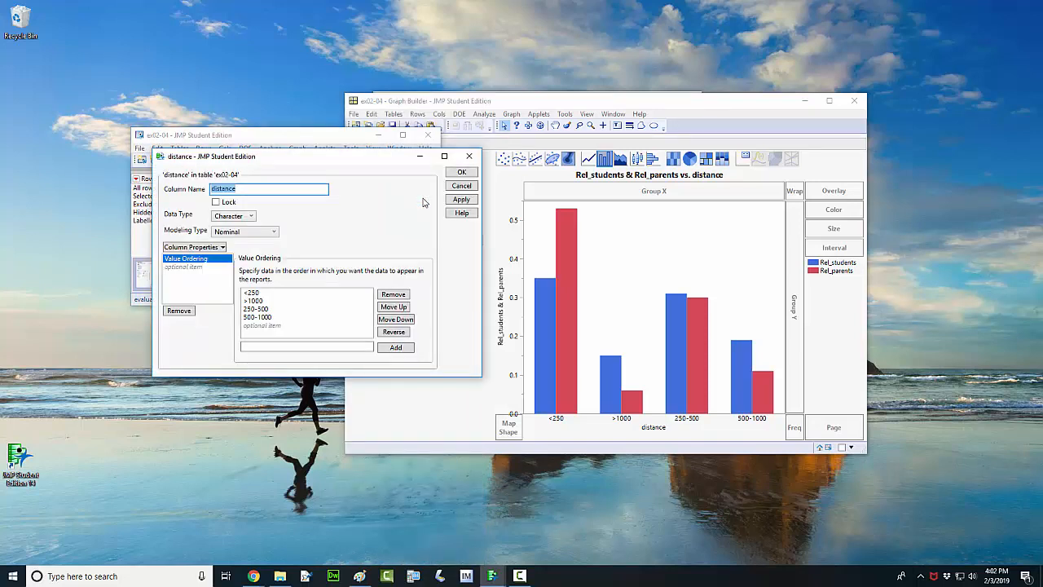
click(274, 309)
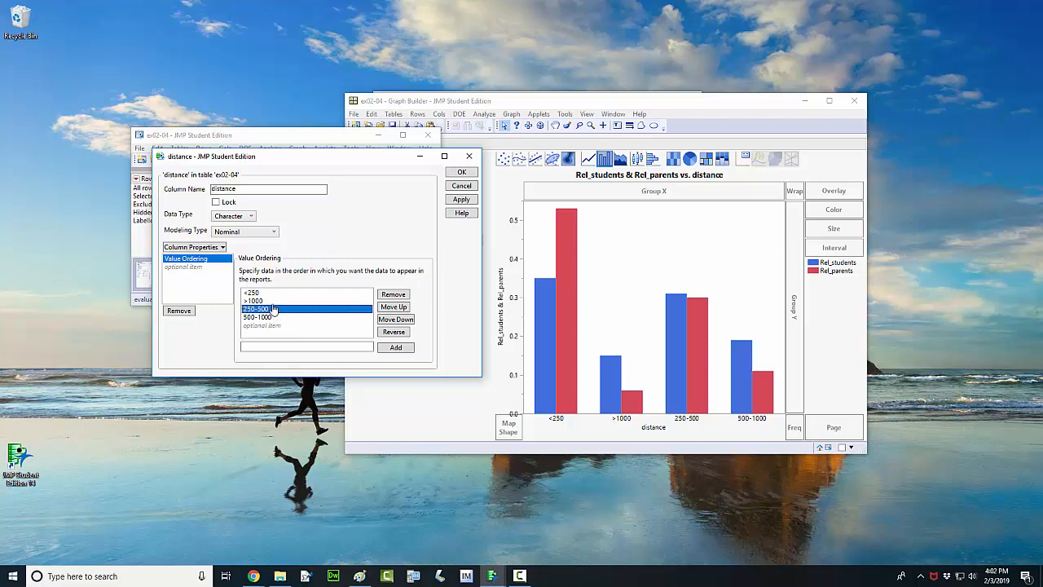
click(271, 302)
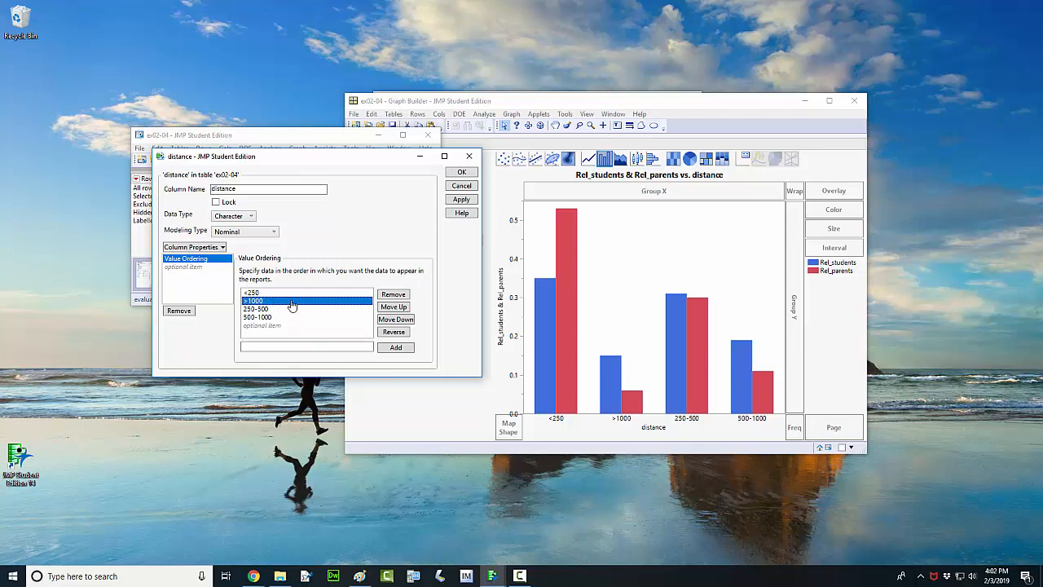
click(386, 320)
click(387, 321)
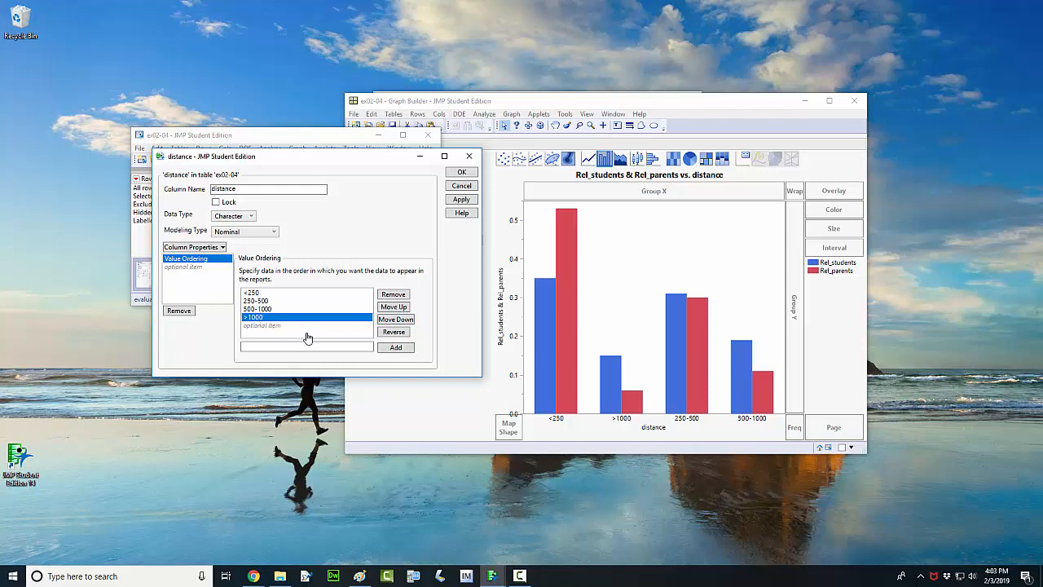
click(461, 201)
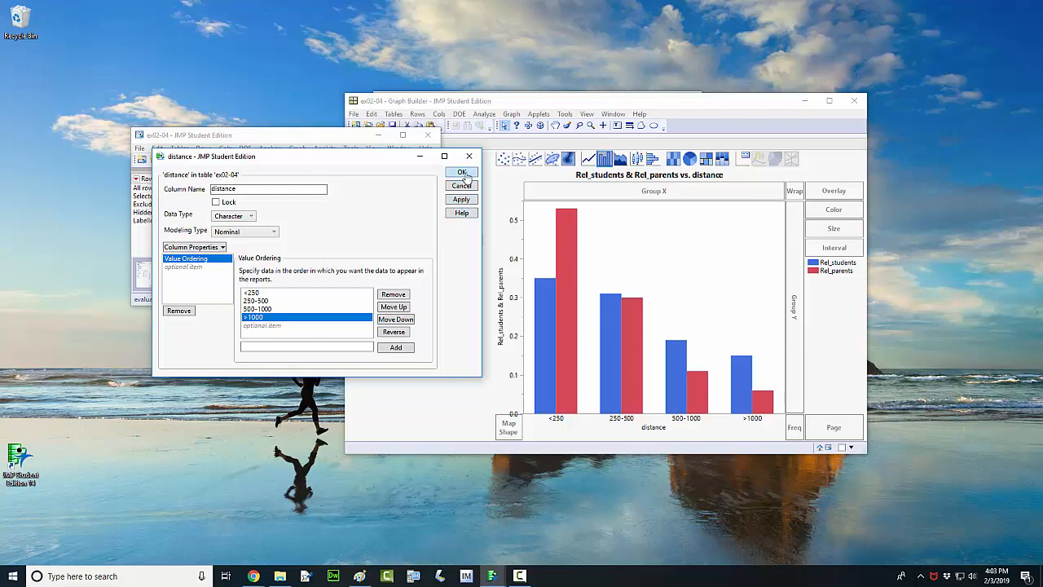
click(462, 173)
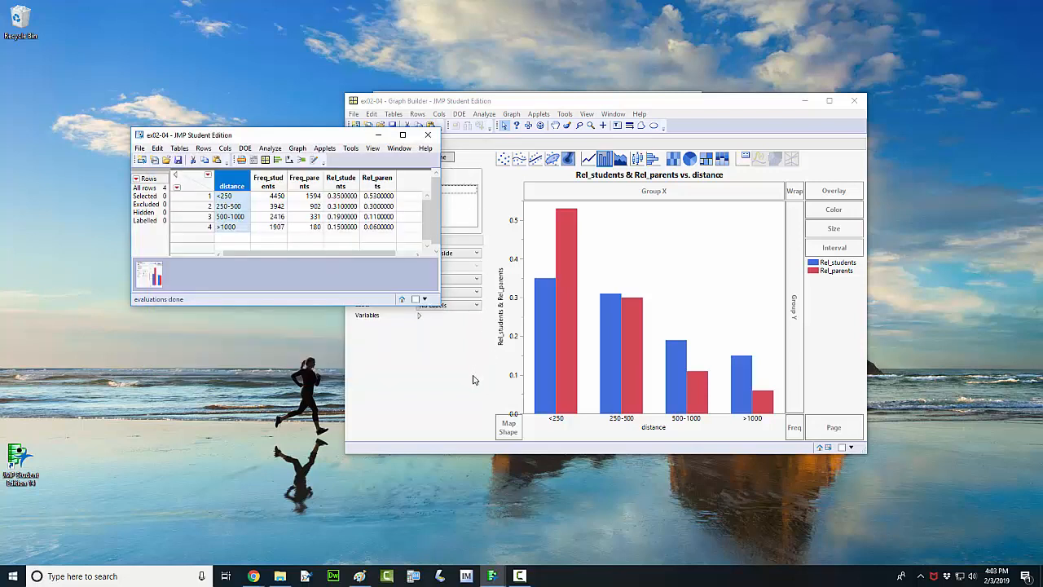
Set the labels of the bars in Graph Builder to Label by Value
click(472, 379)
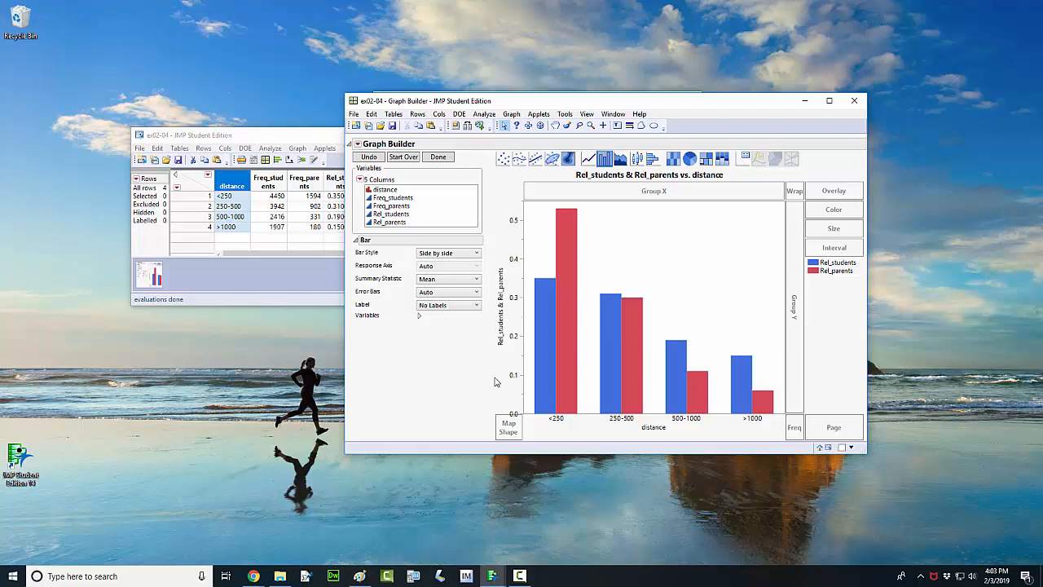
click(420, 307)
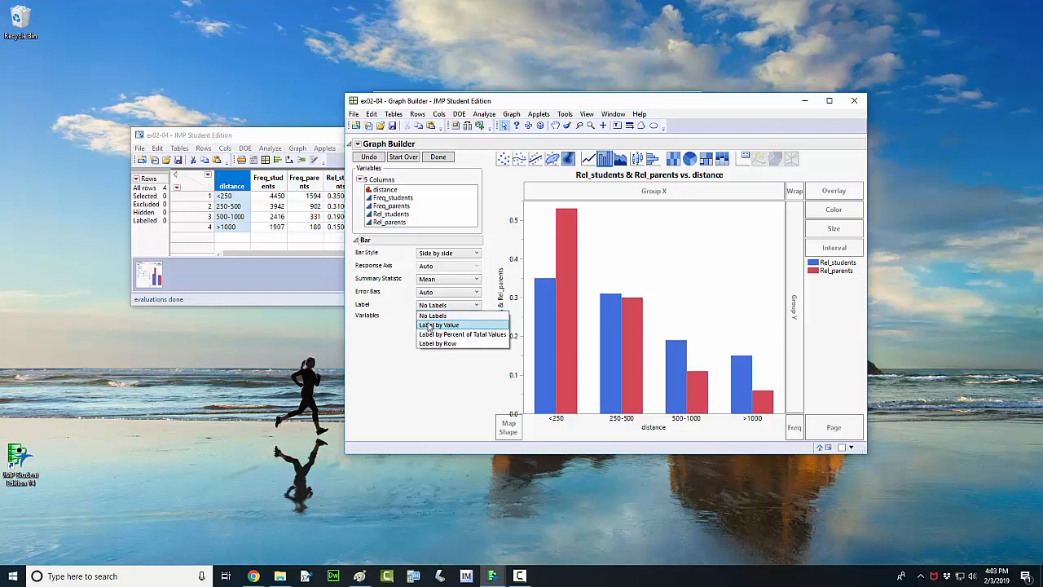
click(430, 325)
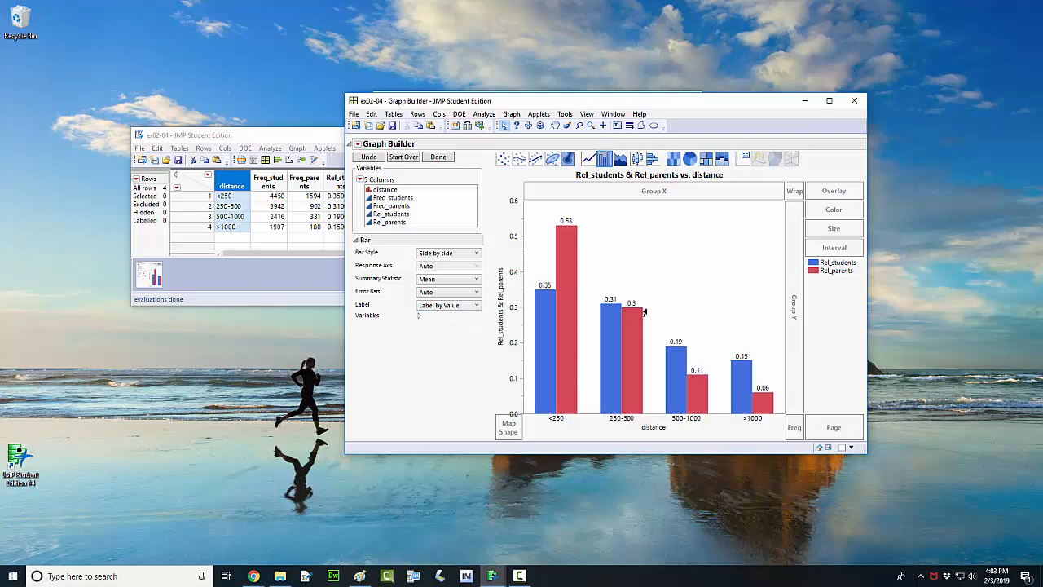
Change the fill color of the Rel_parents bars to orange through the legend
right_click(813, 274)
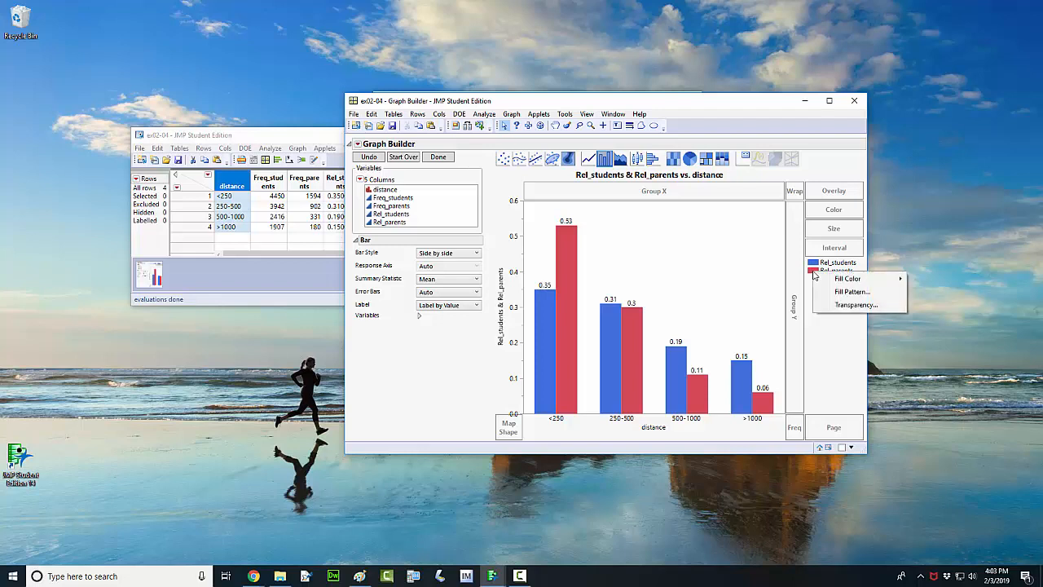
mouse_move(819, 281)
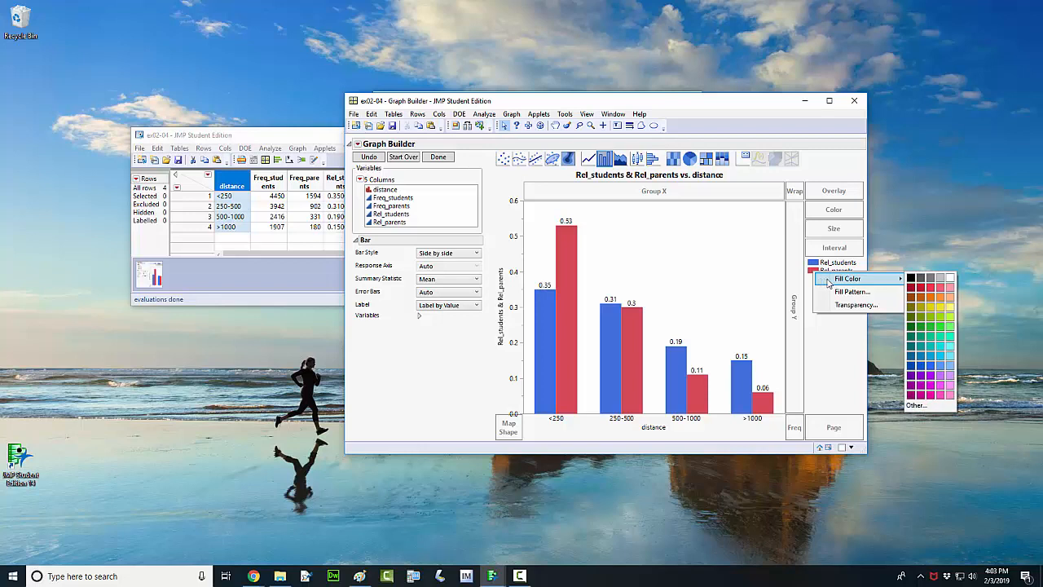
click(943, 304)
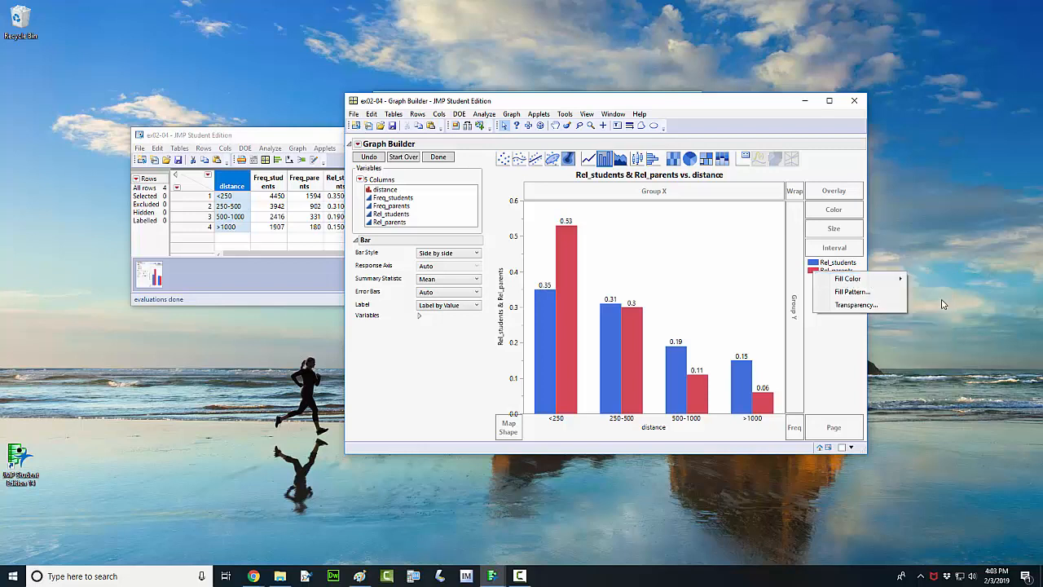
Set the background color of the graph area to light gray
right_click(651, 272)
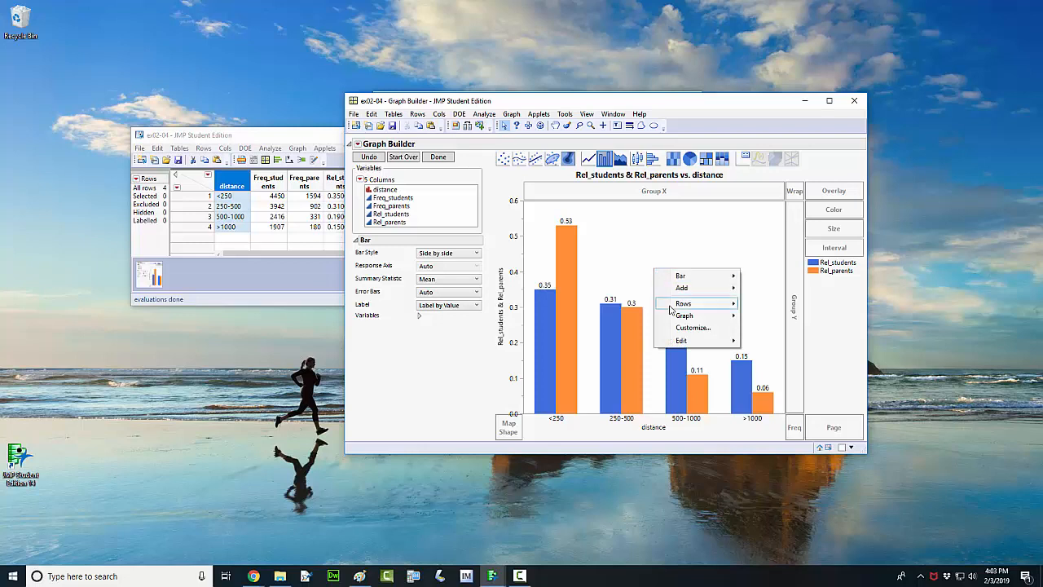
click(659, 243)
right_click(659, 243)
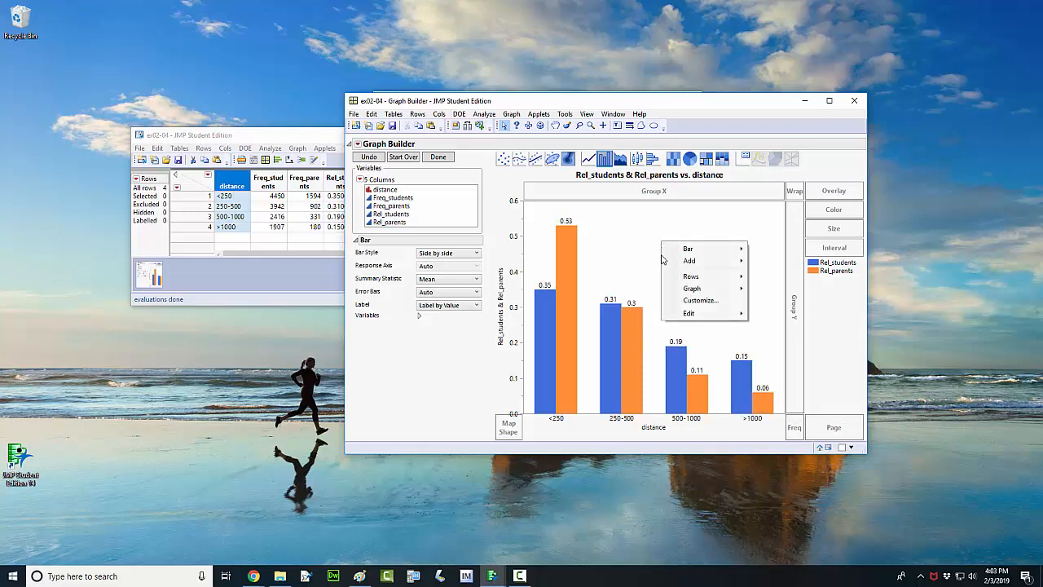
mouse_move(669, 281)
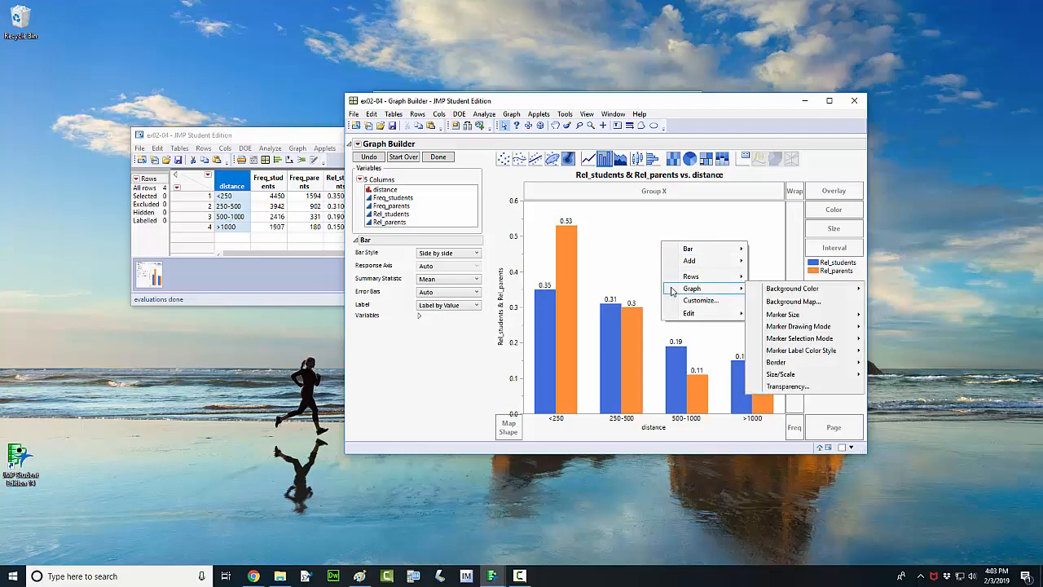
mouse_move(774, 289)
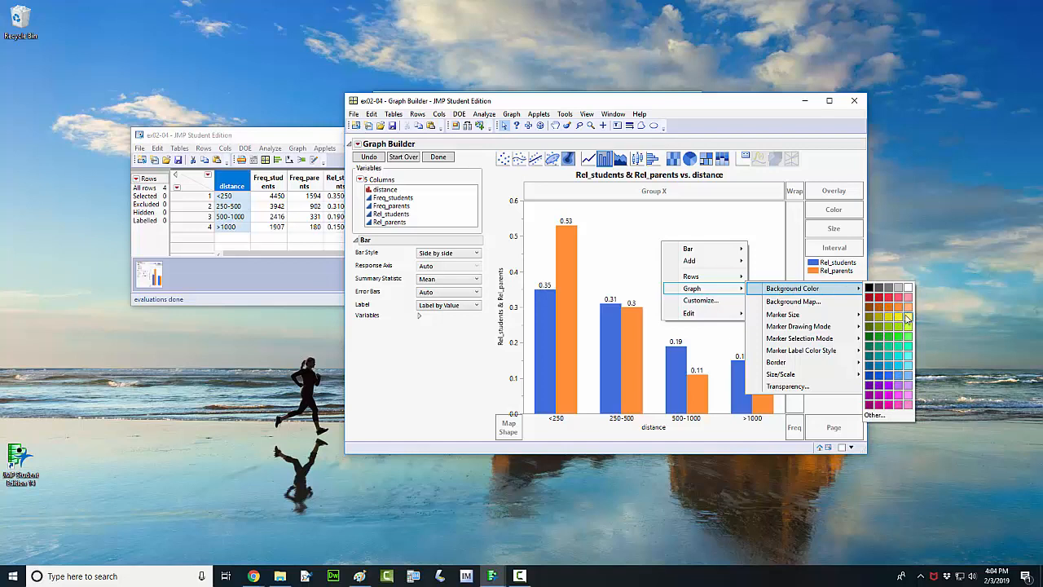
click(898, 288)
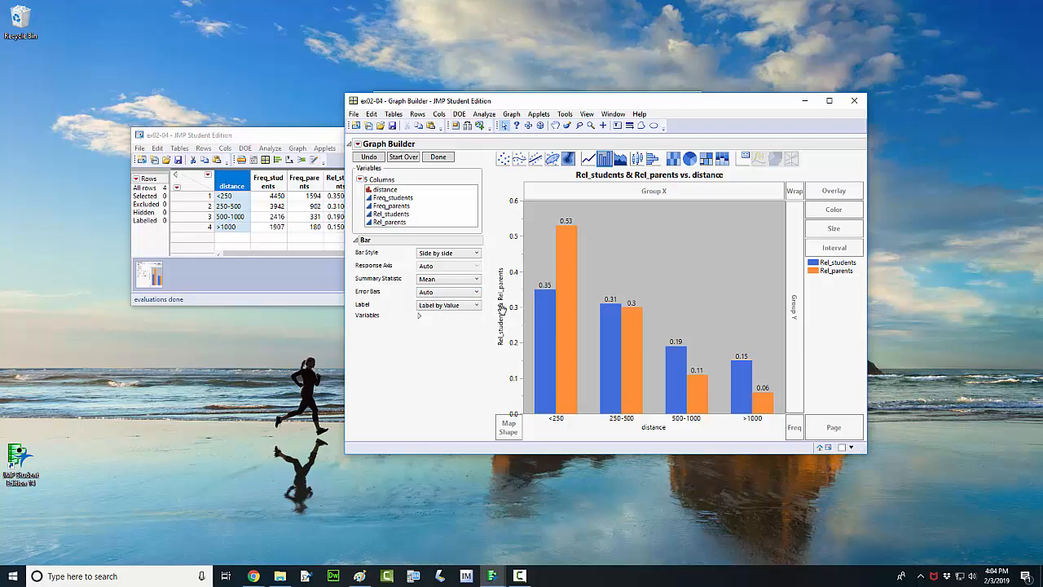
Set the font of the distance axis title to bold, size 11
right_click(645, 430)
click(632, 431)
right_click(652, 429)
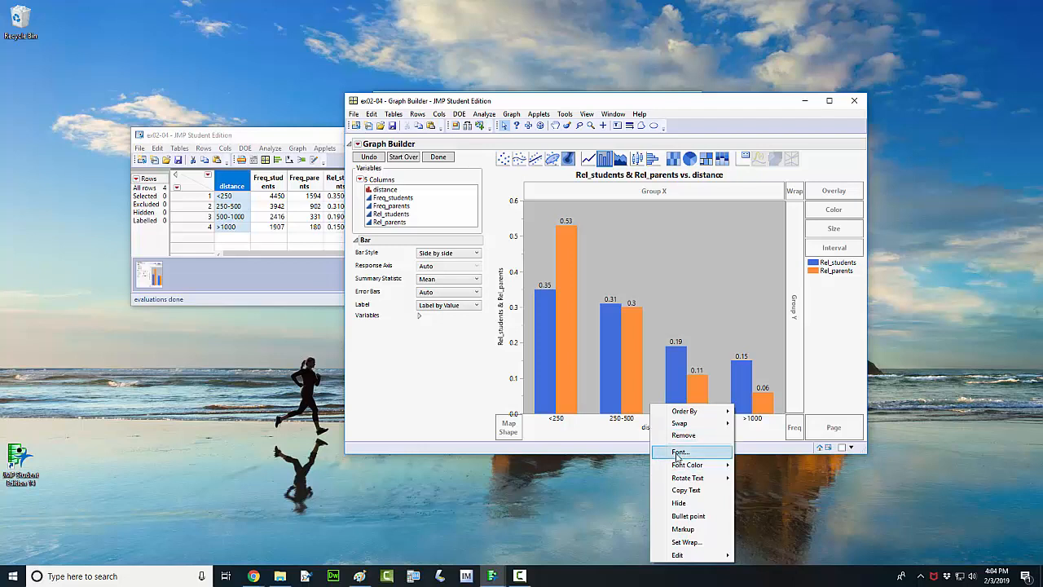
click(679, 452)
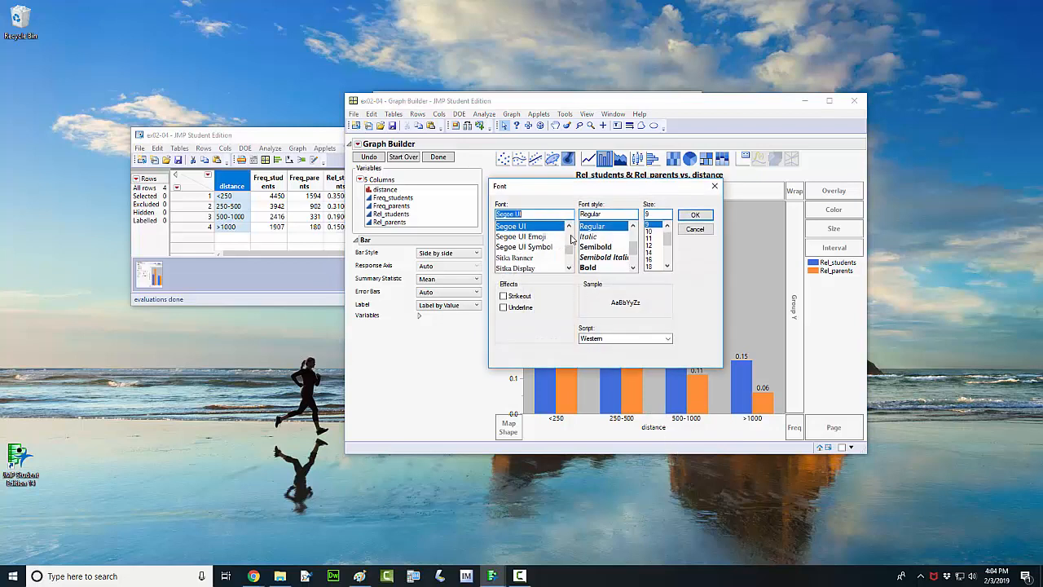
click(650, 239)
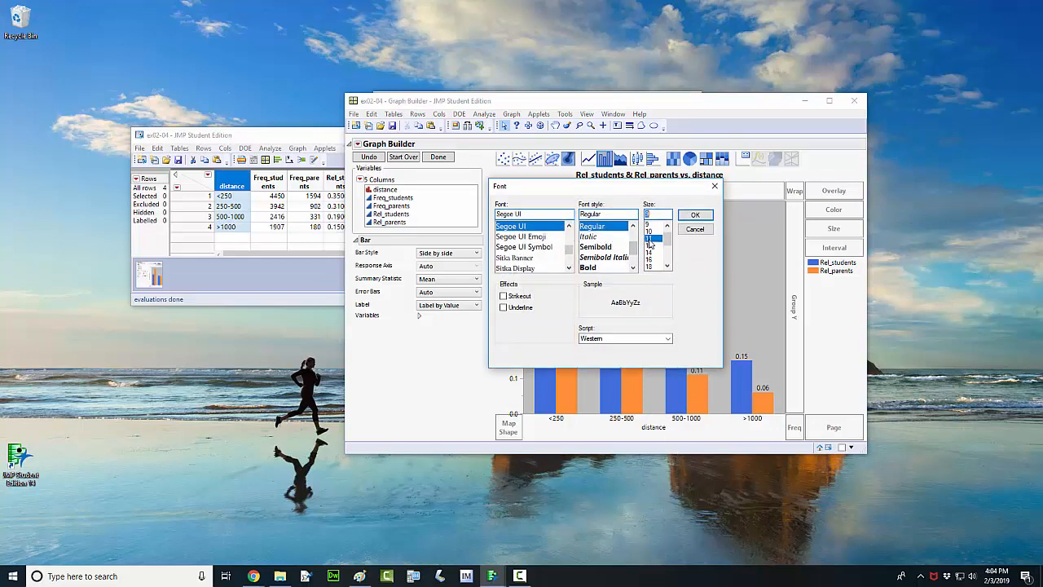
click(588, 267)
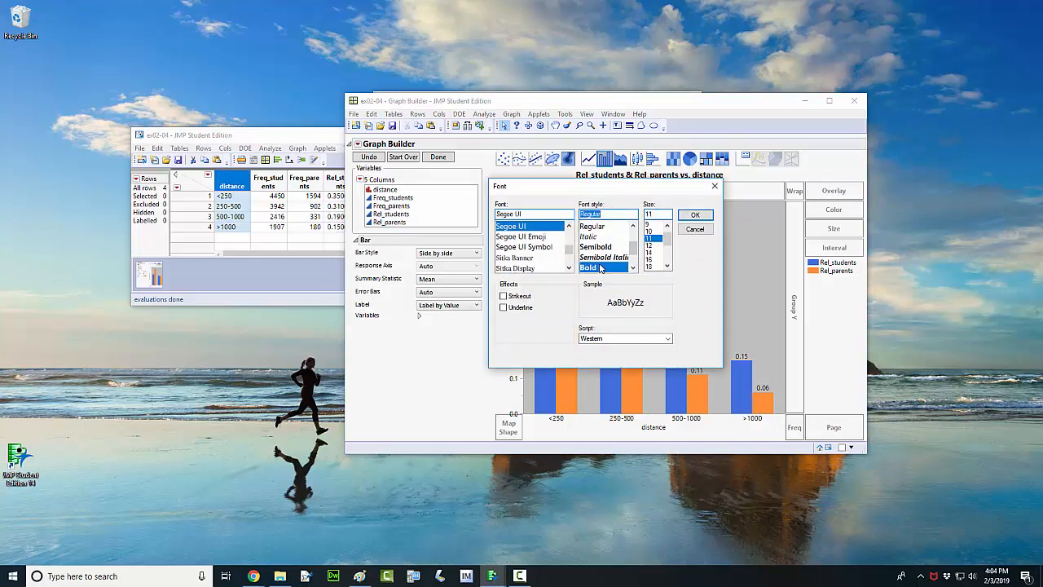
click(694, 215)
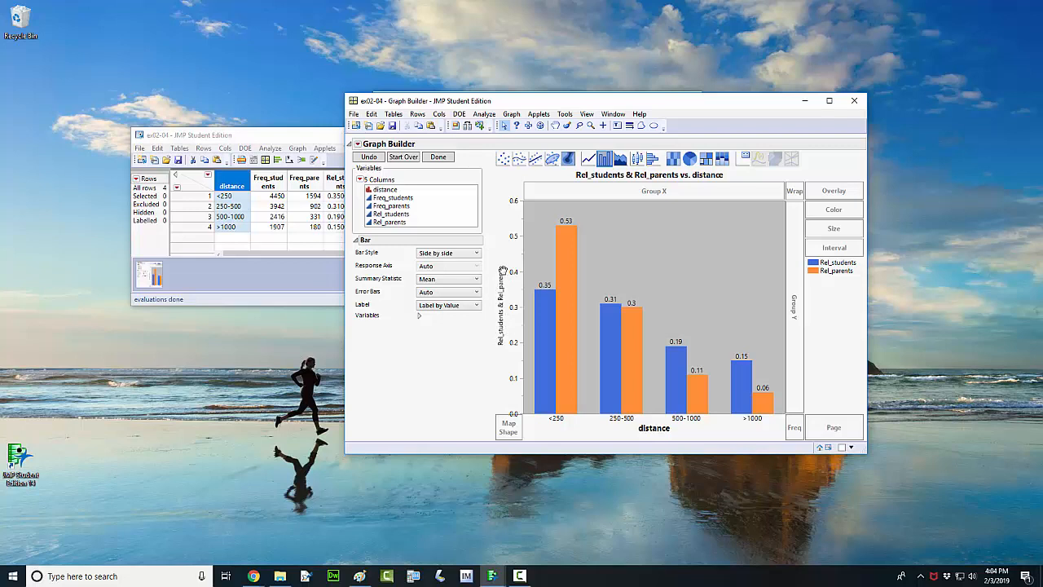
Rotate the Rel_students & Rel_parents axis title to horizontal
right_click(502, 334)
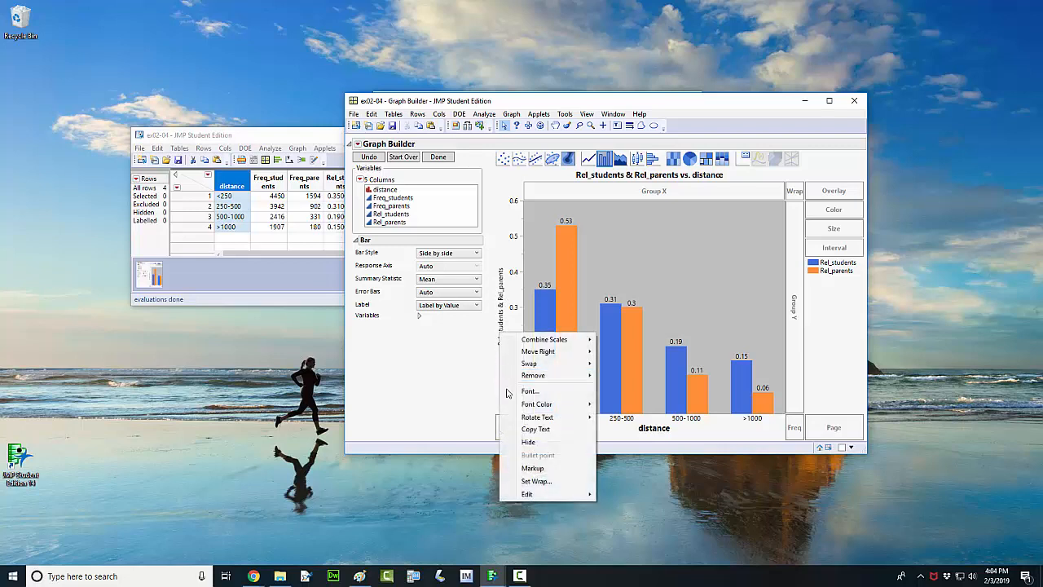
mouse_move(525, 418)
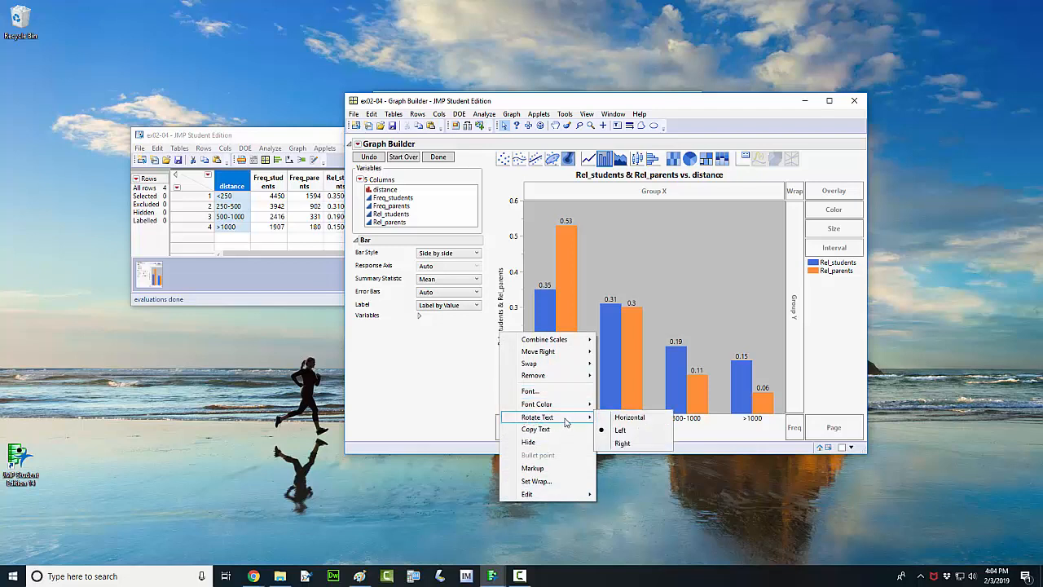
click(625, 418)
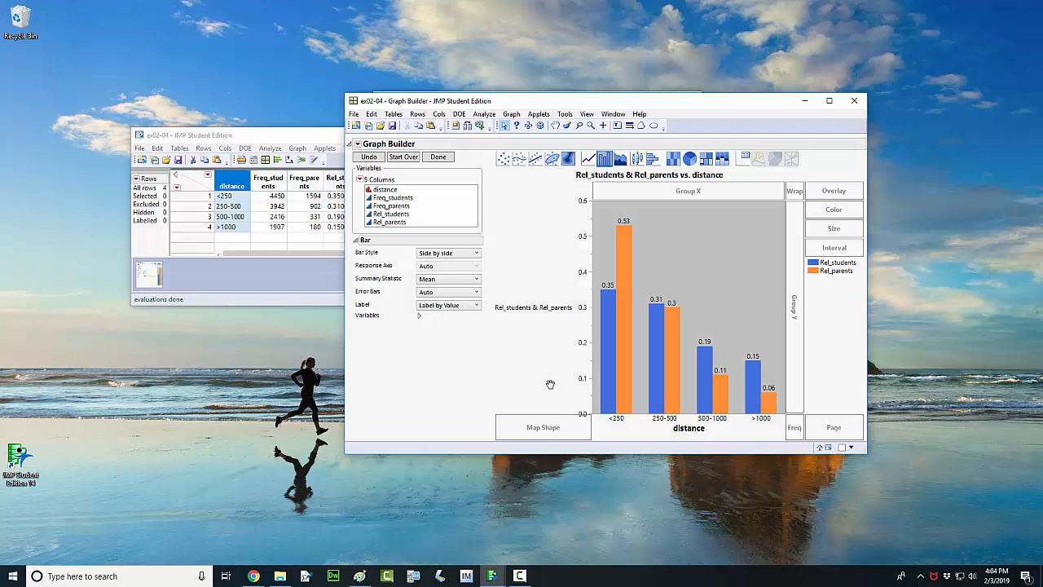
Set the font of the Rel_students & Rel_parents axis title to bold, size 11
right_click(539, 310)
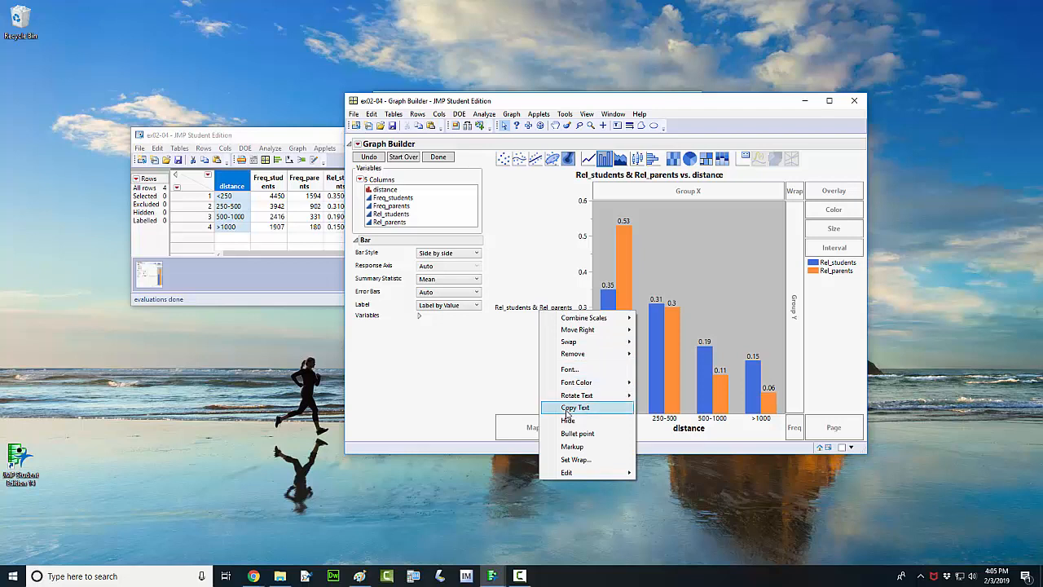
click(570, 369)
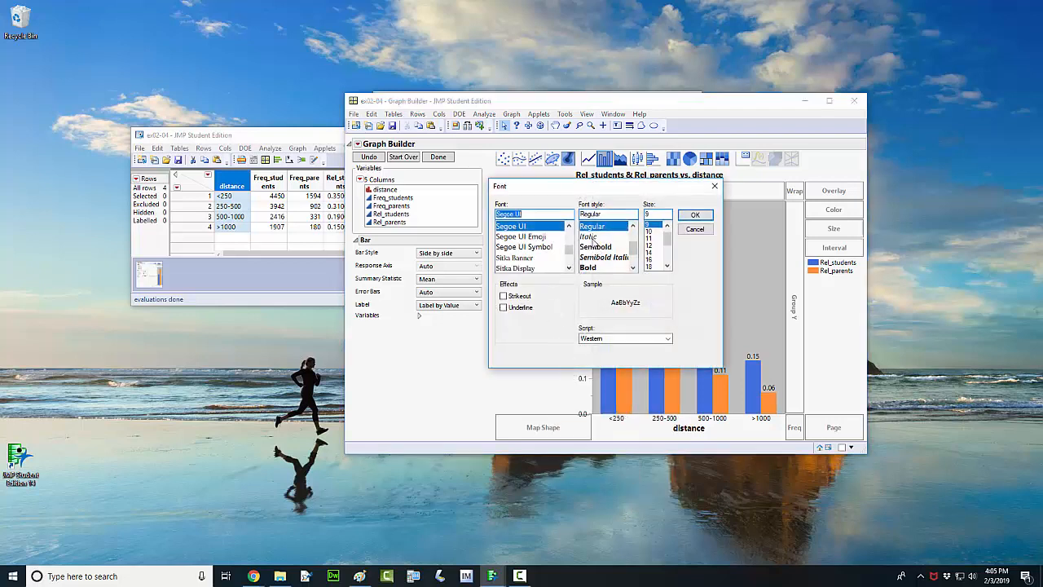
click(589, 268)
click(652, 236)
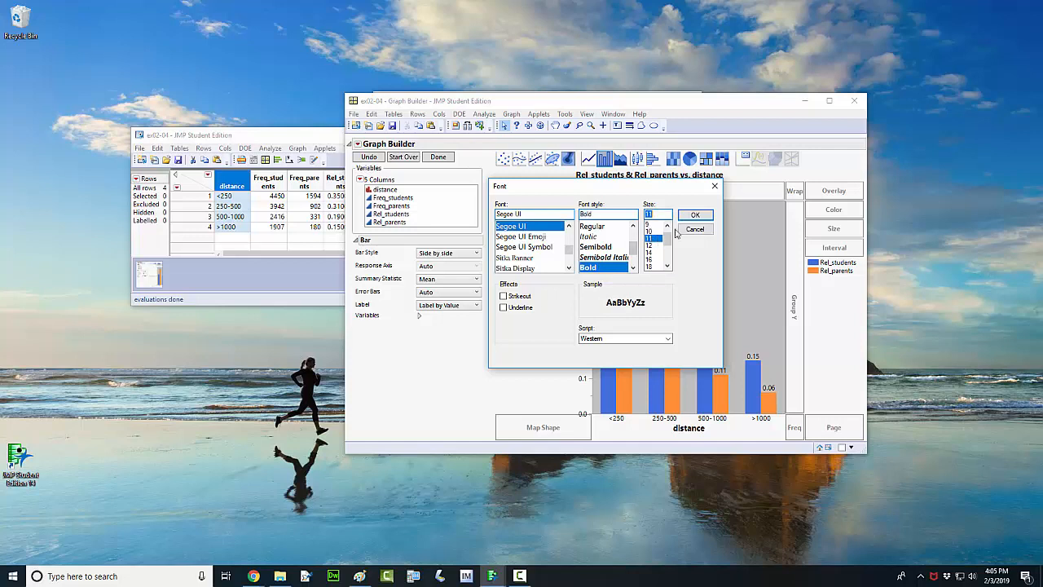
click(695, 216)
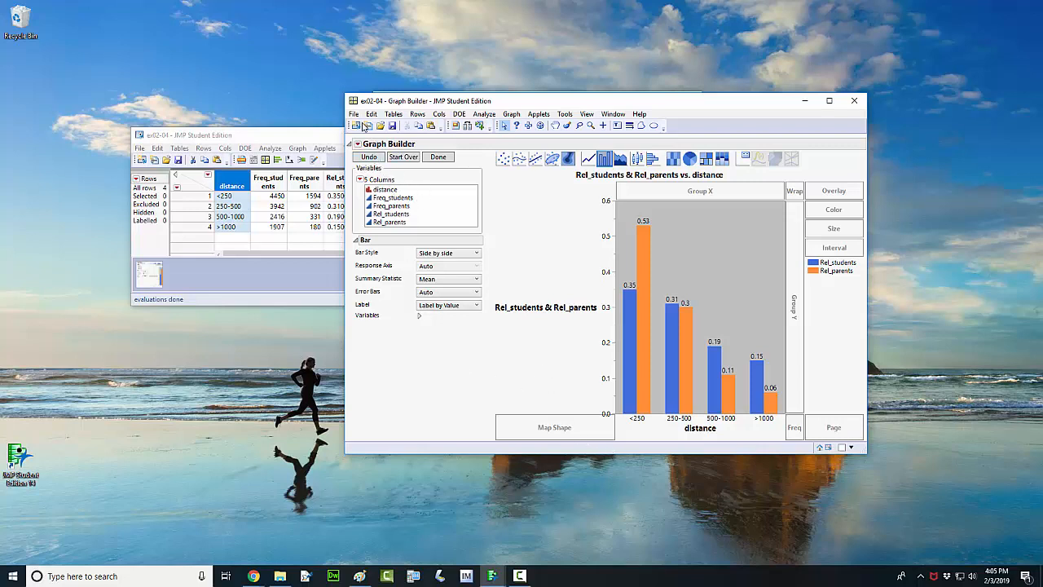
Save the graph as a PNG file over the existing myComparativeBarchart in the Examples folder, then close the opened image
click(355, 115)
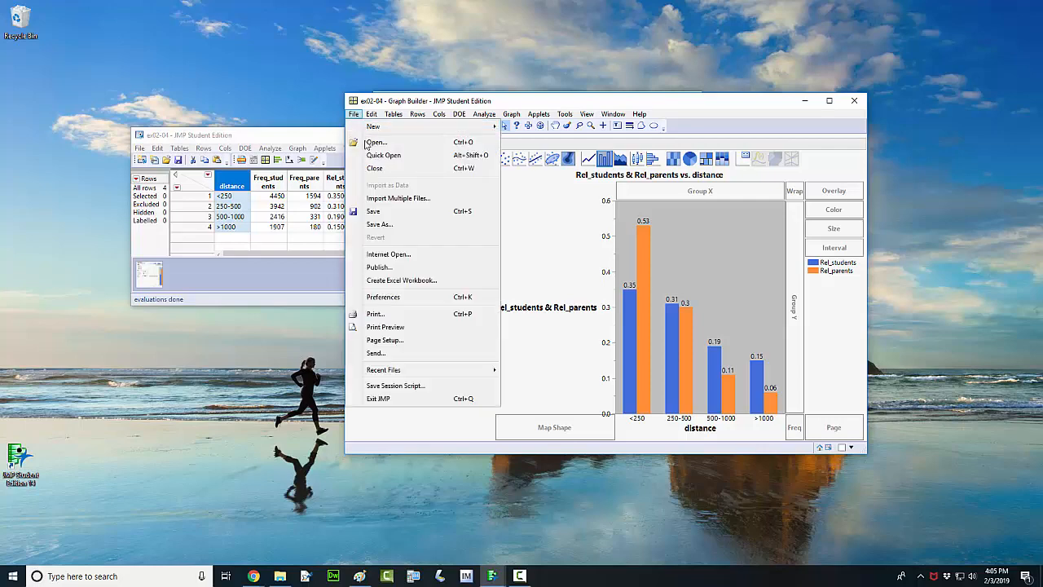
click(379, 224)
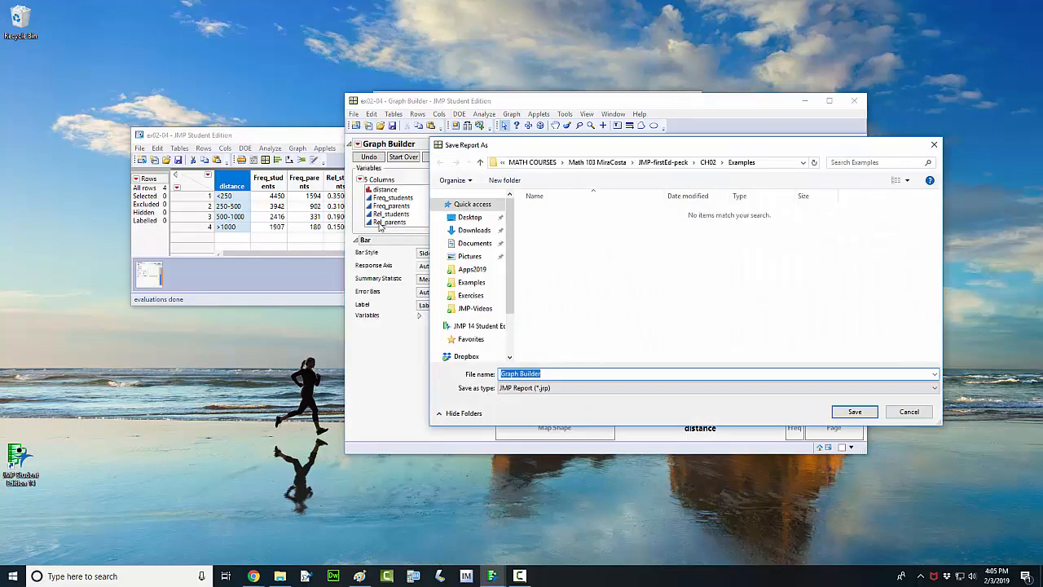
click(540, 389)
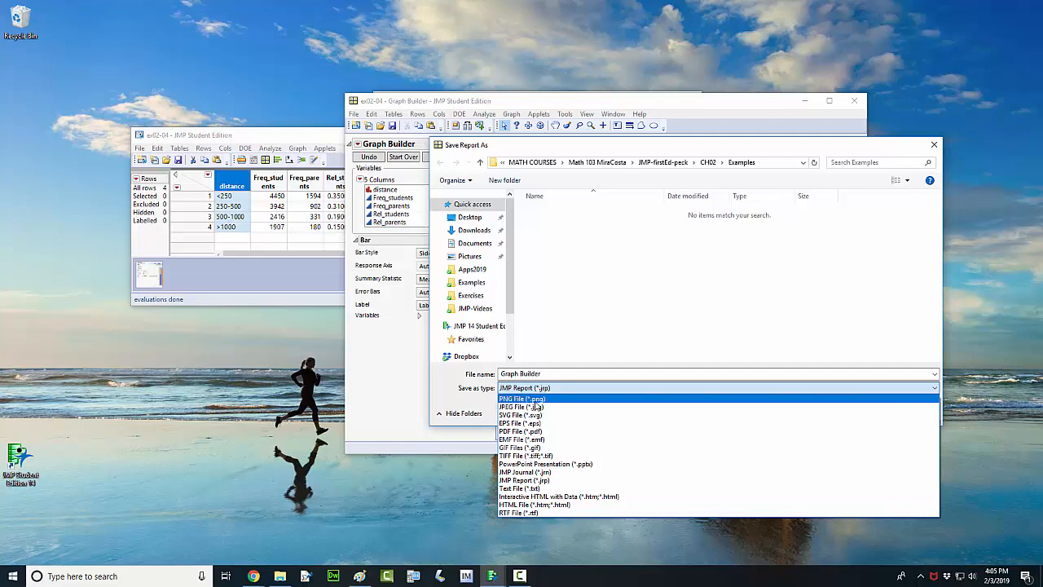
click(538, 401)
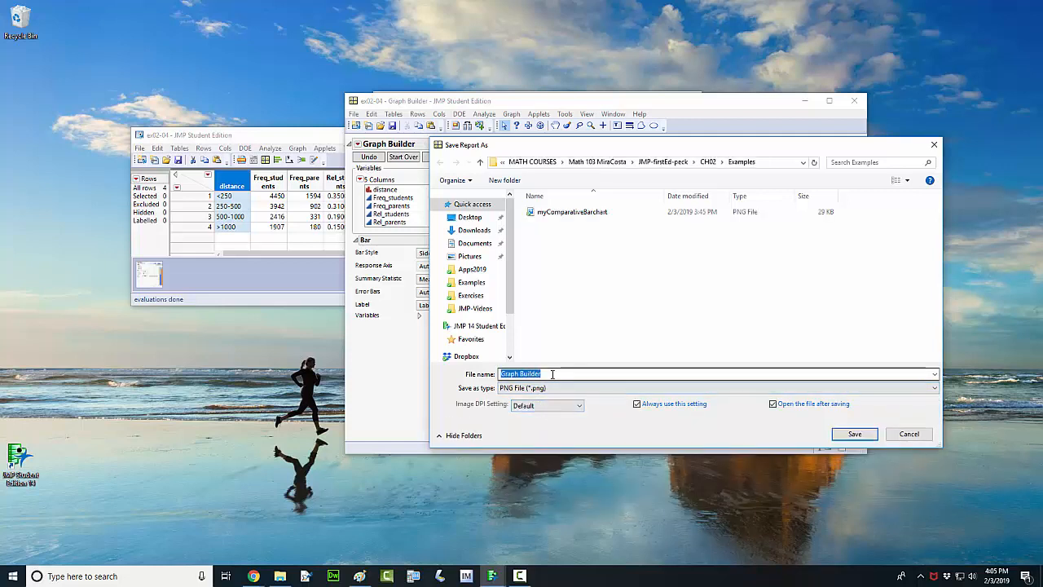
click(573, 213)
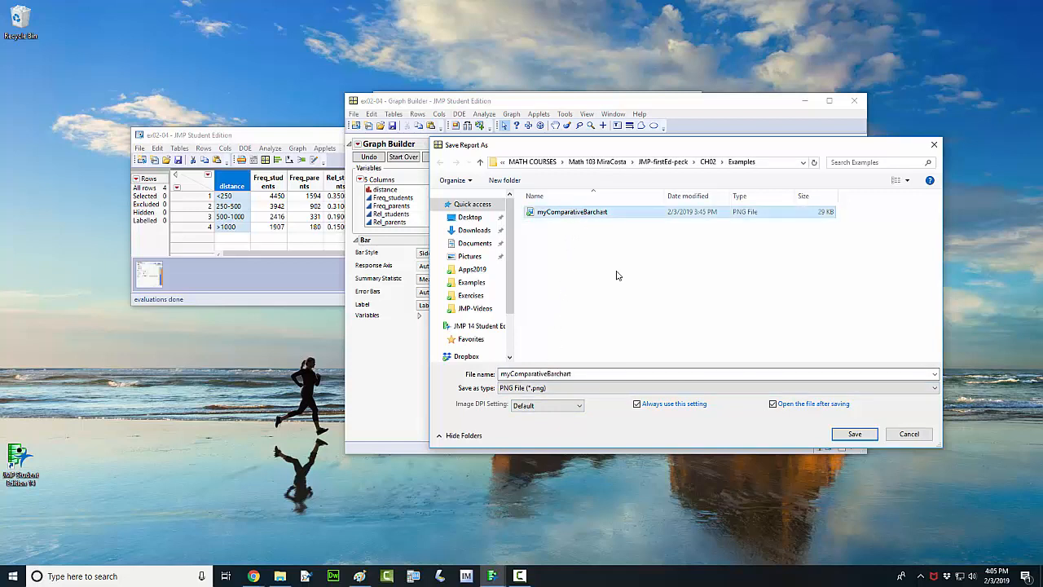
click(855, 434)
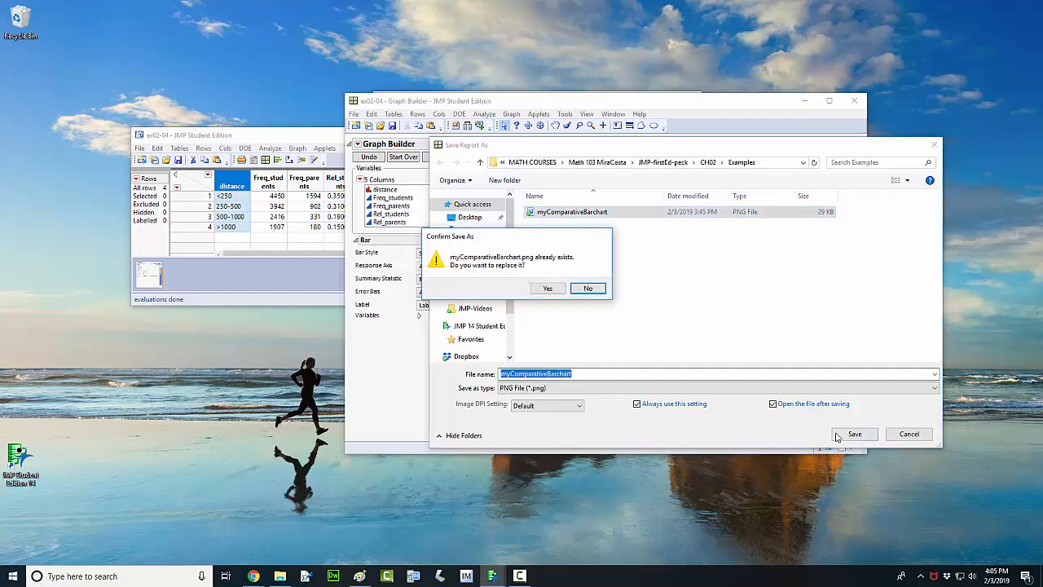
click(538, 292)
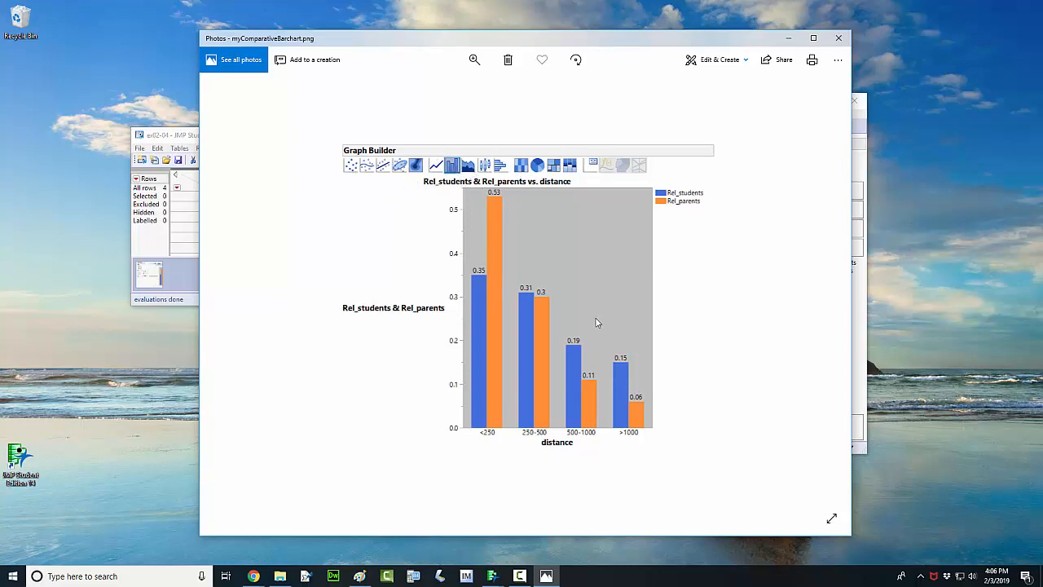
click(829, 45)
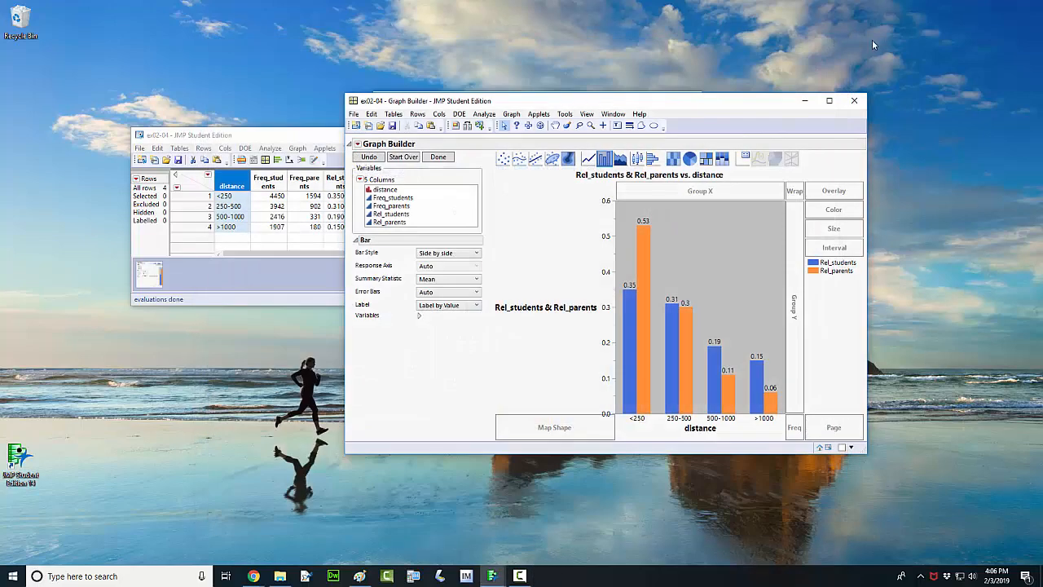